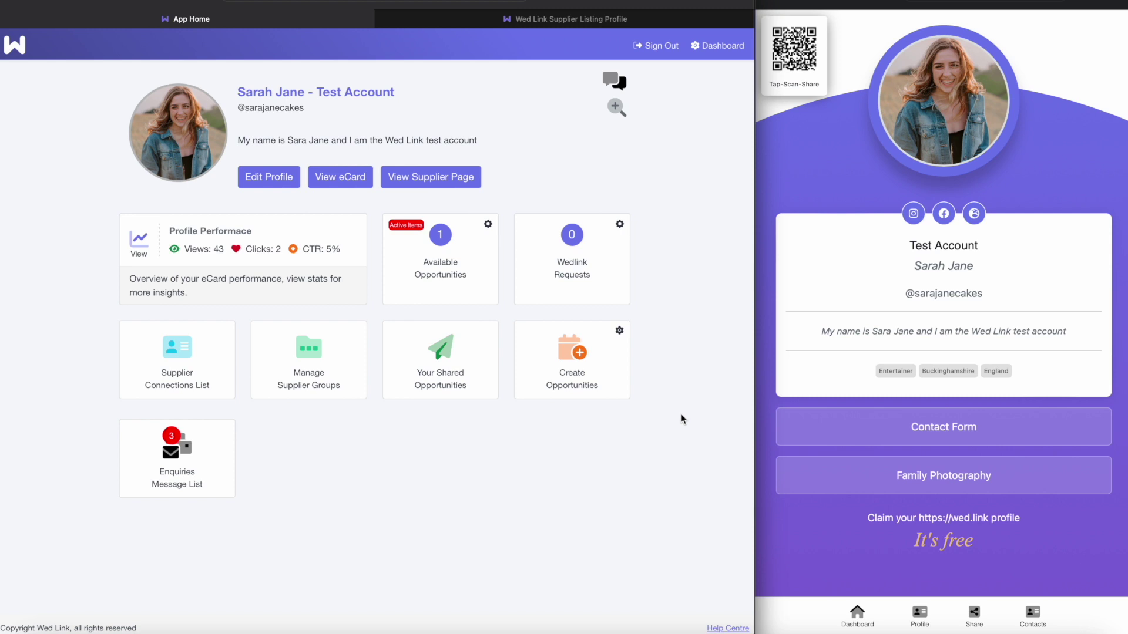
# Look over the supplier listing page from its header to its gallery and message form, and return to the app home page.
pyautogui.click(662, 20)
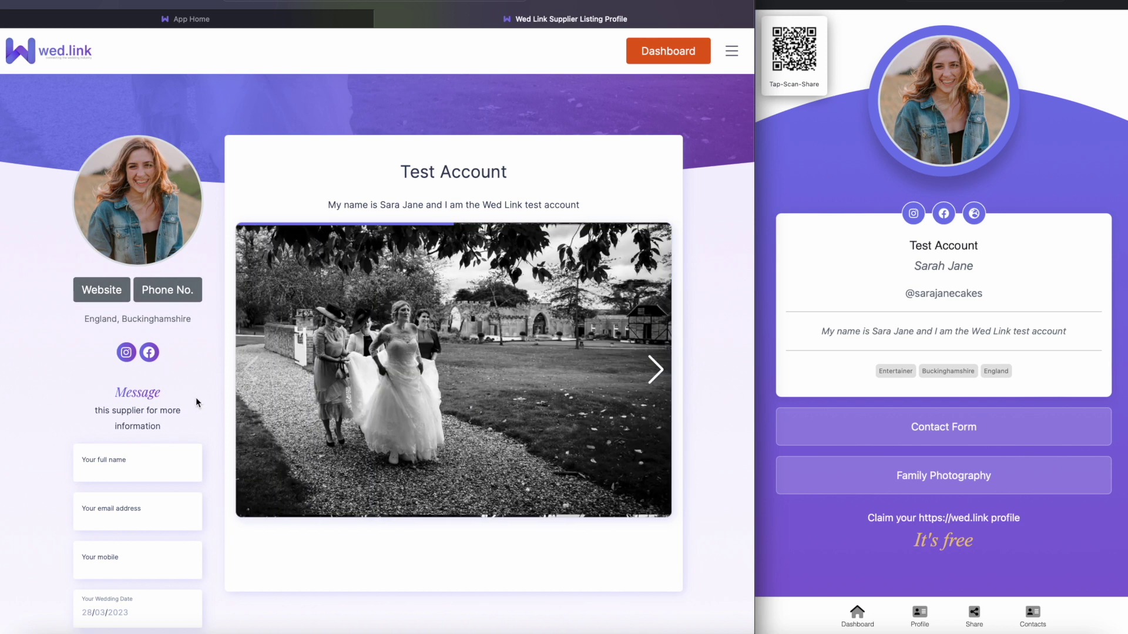
pyautogui.scroll(3, 378, 234)
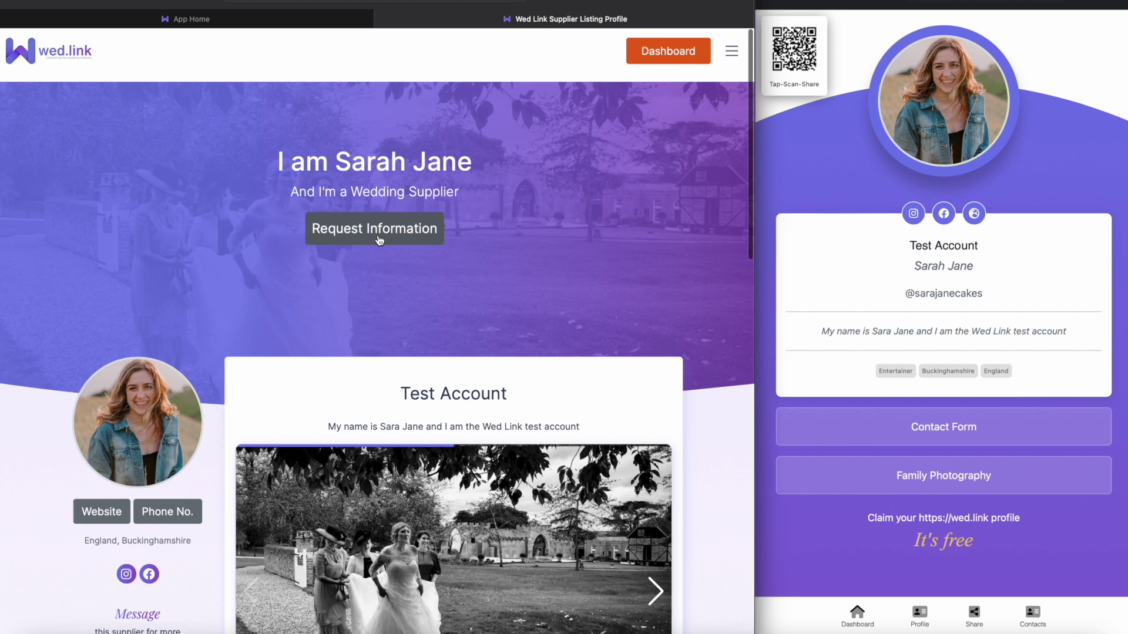
pyautogui.scroll(-3, 378, 236)
pyautogui.scroll(-3, 379, 238)
pyautogui.scroll(6, 378, 239)
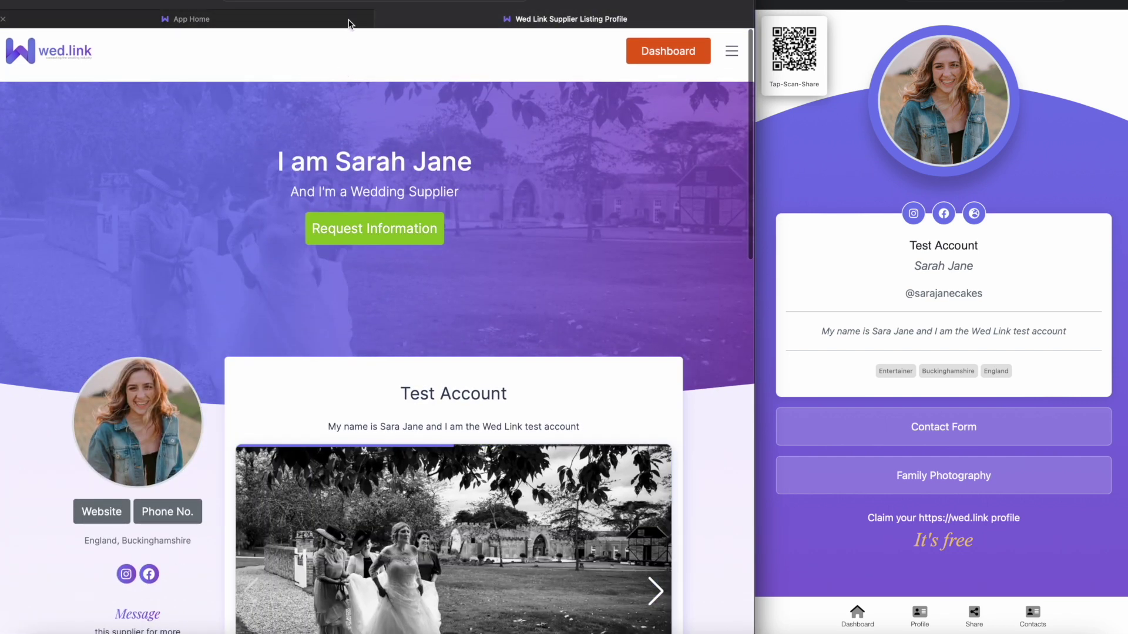
pyautogui.click(347, 22)
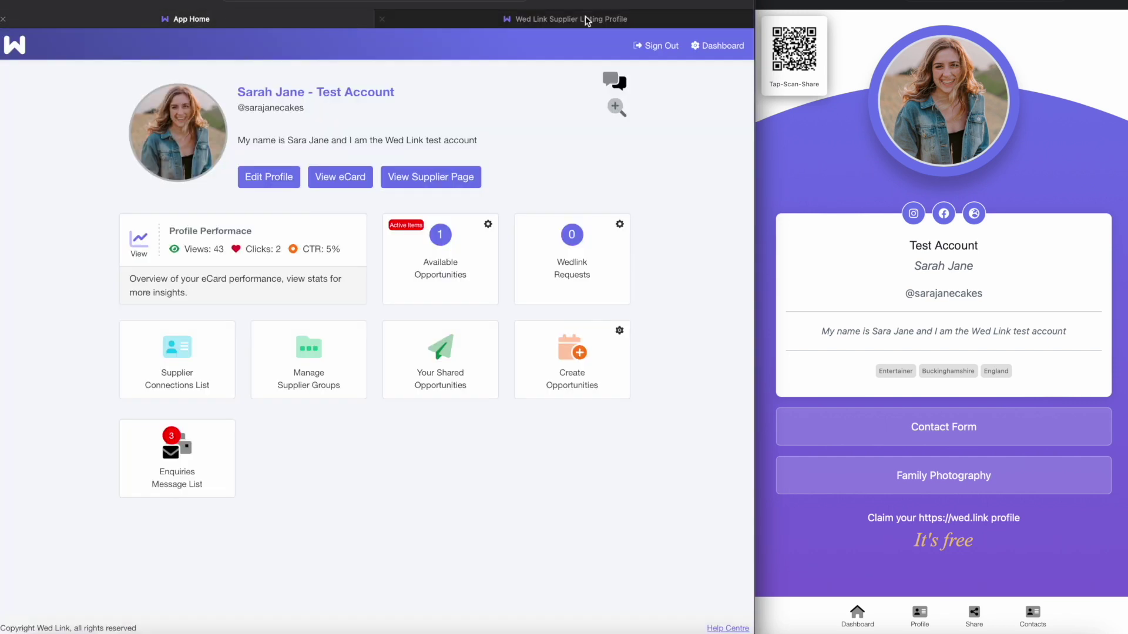
# Review the eCard's social icons, account name, handle, description, role tag and location tags.
pyautogui.click(828, 165)
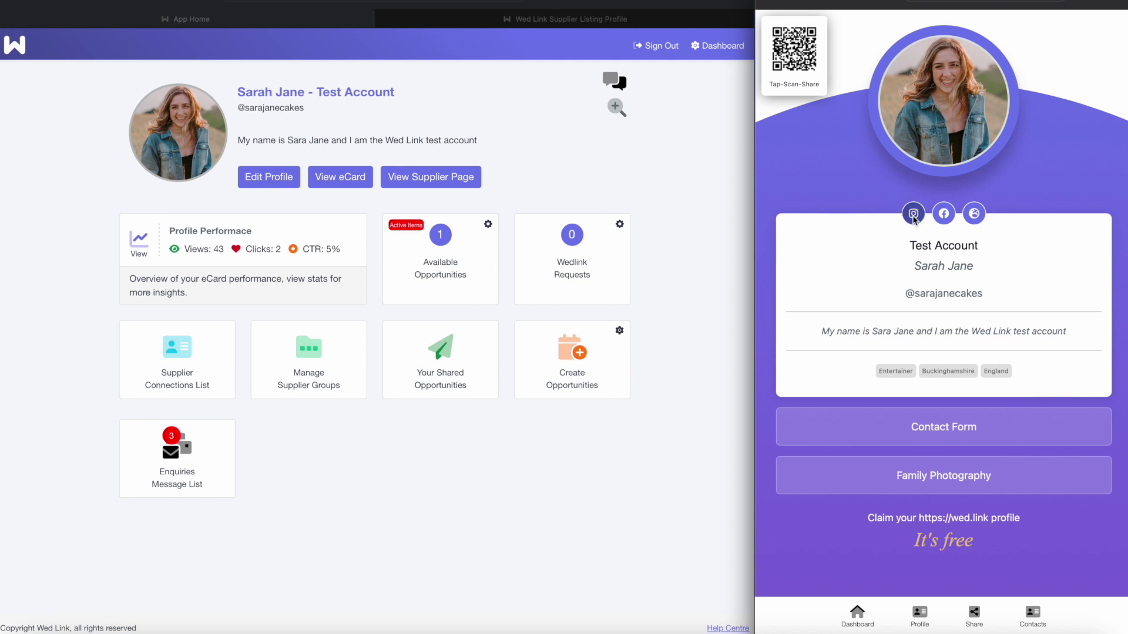
pyautogui.moveTo(910, 246); pyautogui.dragTo(890, 272)
pyautogui.moveTo(1008, 297); pyautogui.dragTo(911, 294)
pyautogui.moveTo(826, 329); pyautogui.dragTo(1068, 329)
pyautogui.click(851, 378)
pyautogui.click(1002, 370)
# Check the eCard's sharing options and saved contacts, and return to the profile card.
pyautogui.click(980, 615)
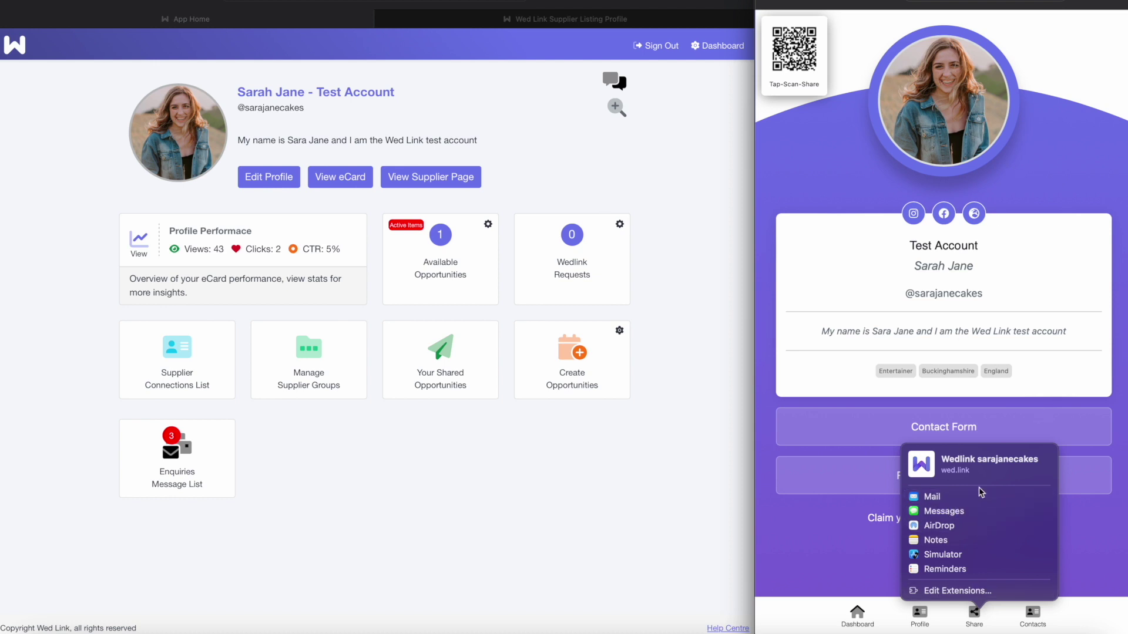
pyautogui.click(1076, 48)
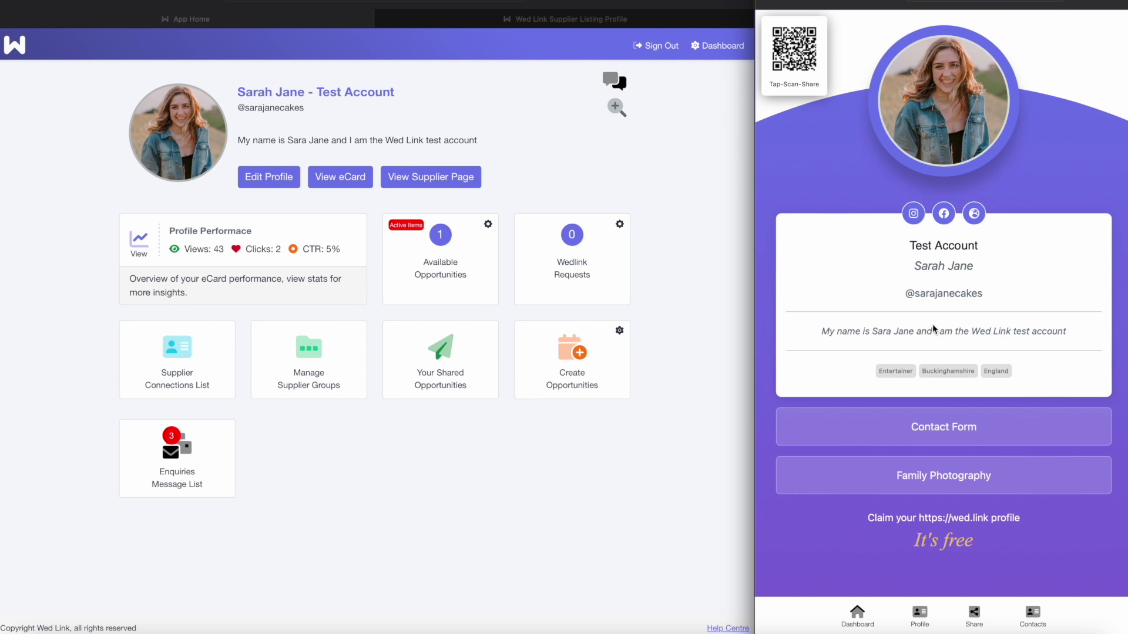
pyautogui.click(1036, 617)
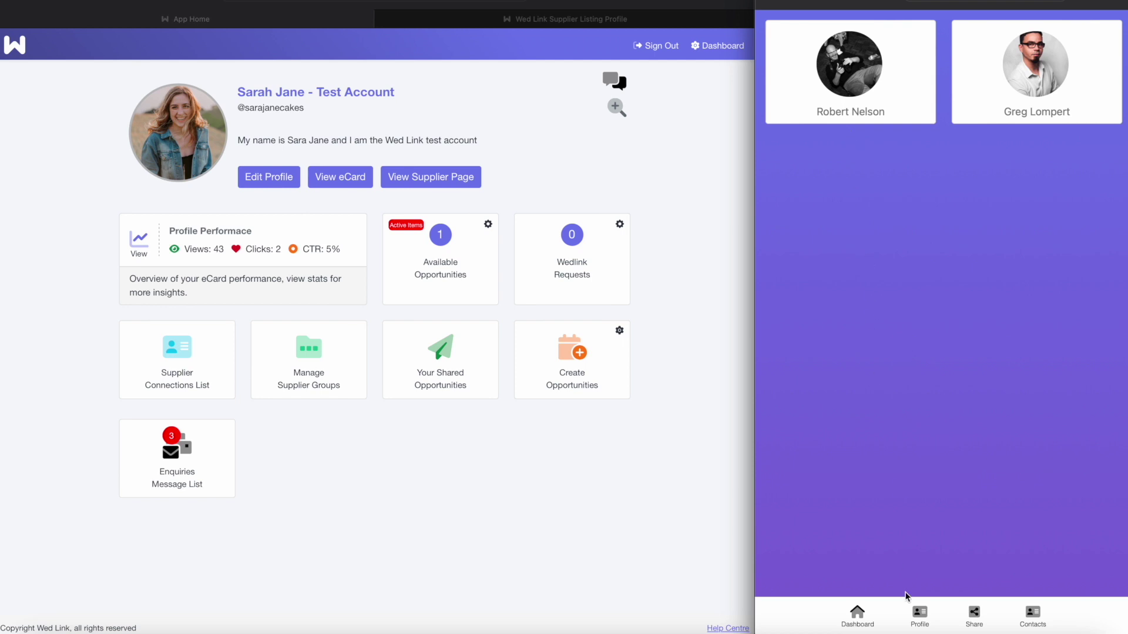
pyautogui.click(920, 618)
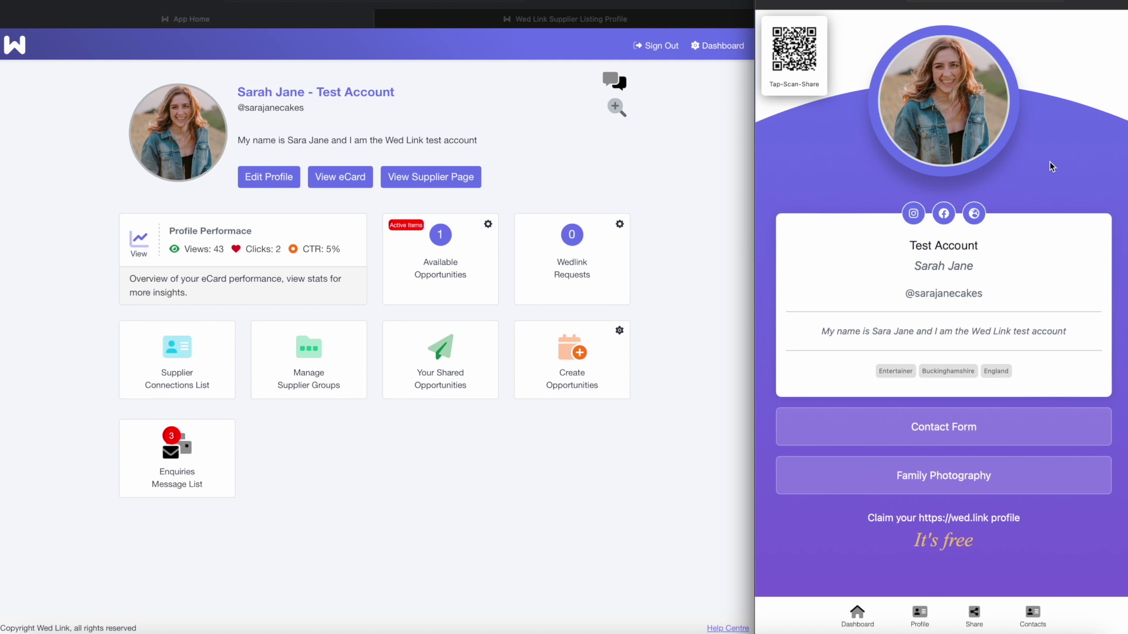
# Open the profile and social links settings for editing and widen their window across the screen.
pyautogui.click(708, 156)
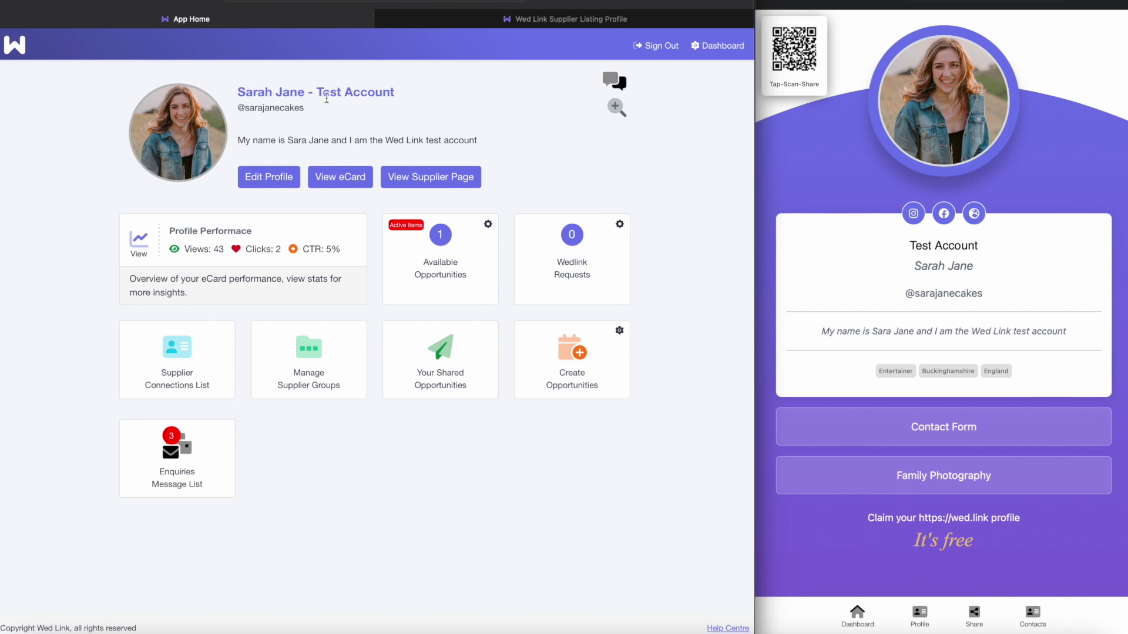
pyautogui.click(364, 136)
pyautogui.click(269, 183)
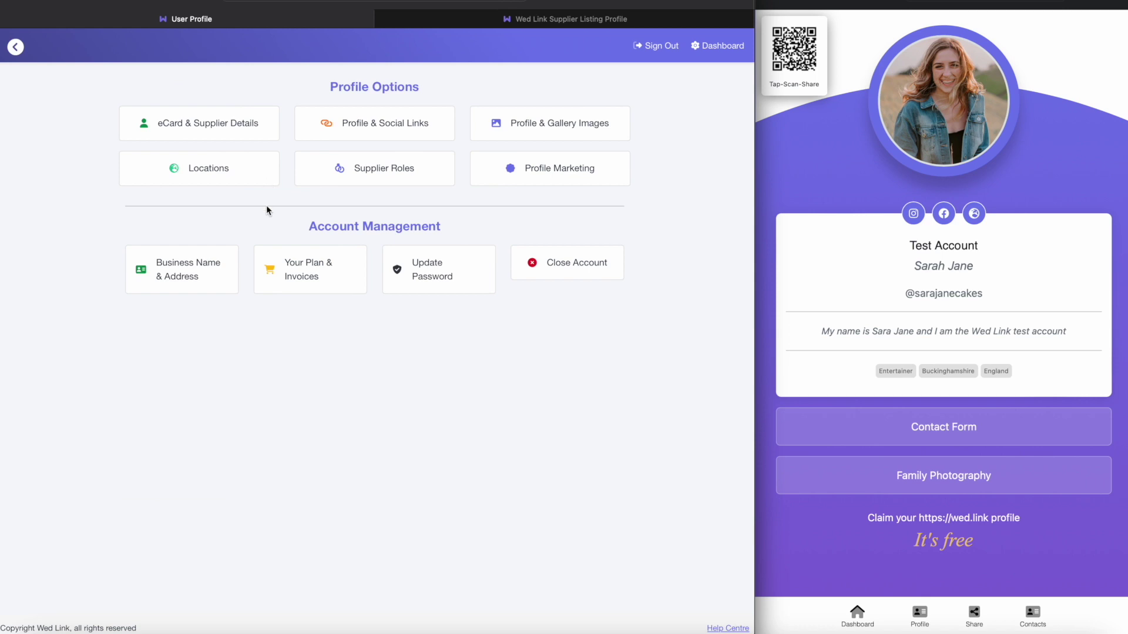
pyautogui.click(377, 123)
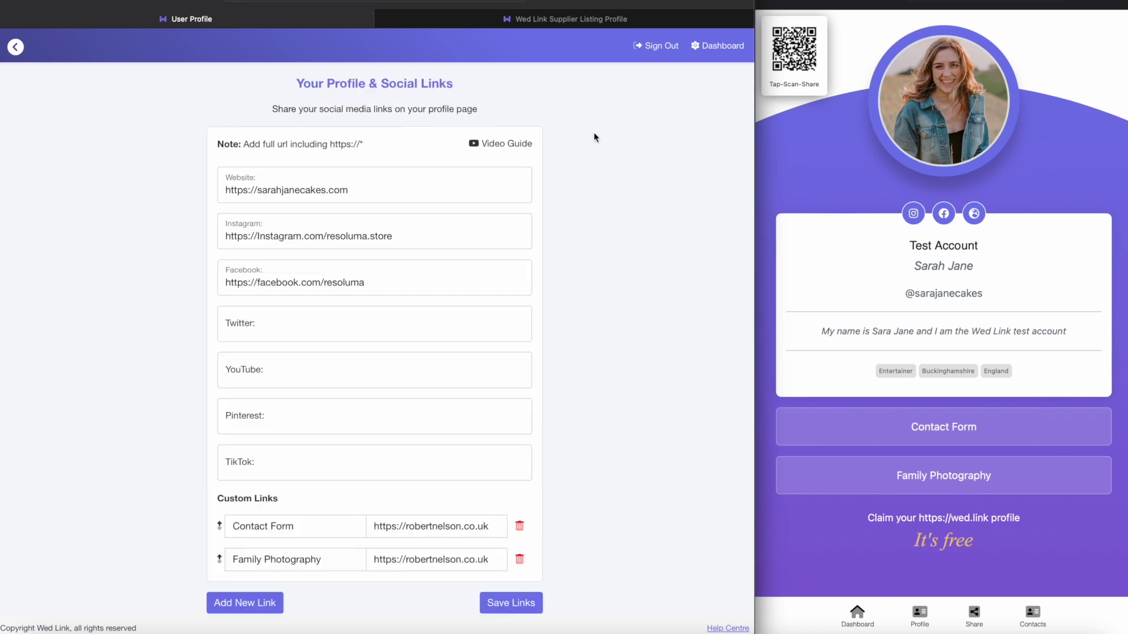
pyautogui.moveTo(752, 190); pyautogui.dragTo(1123, 161)
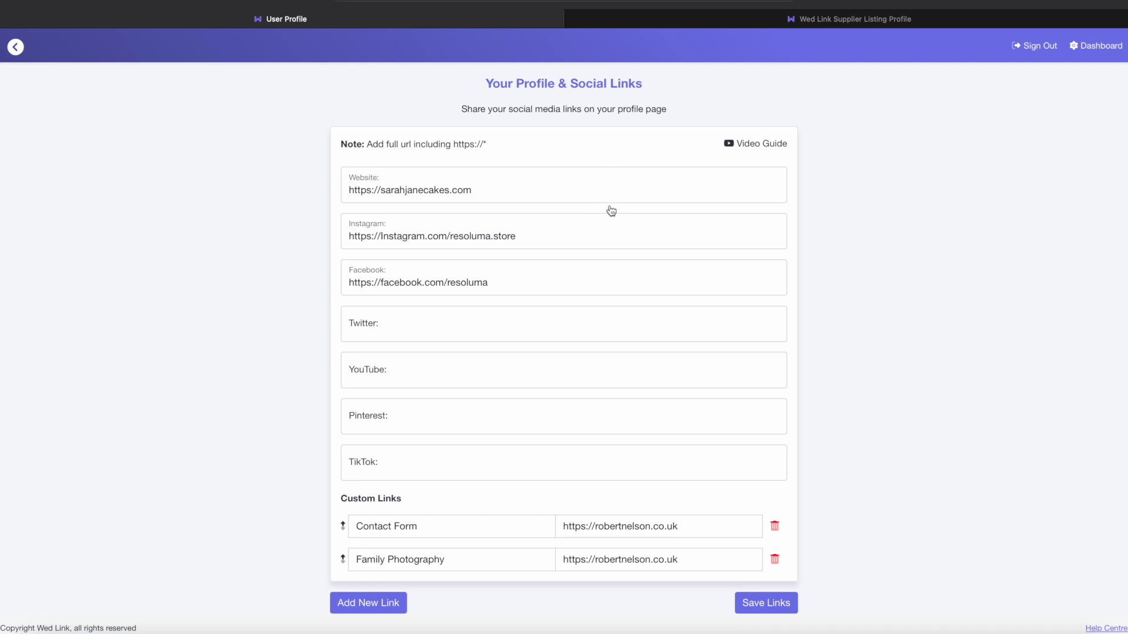
pyautogui.scroll(-2, 611, 210)
pyautogui.scroll(-1, 458, 214)
pyautogui.scroll(1, 460, 210)
pyautogui.scroll(-1, 450, 316)
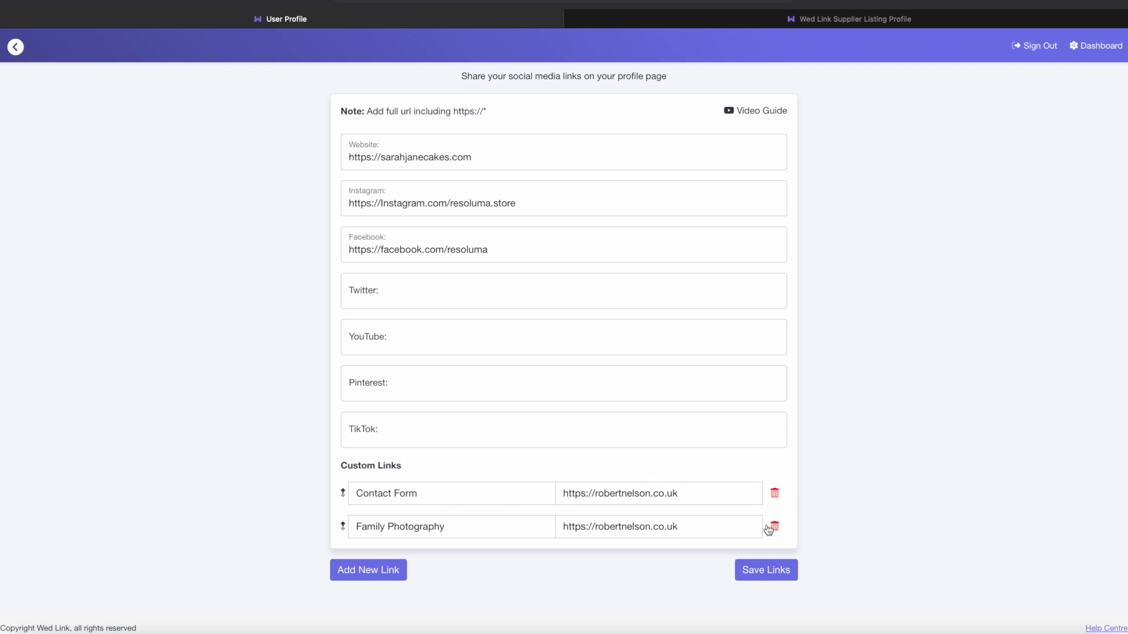
# Add a custom link titled "Headshots" using the same website URL as the existing custom links.
pyautogui.click(365, 575)
pyautogui.click(419, 566)
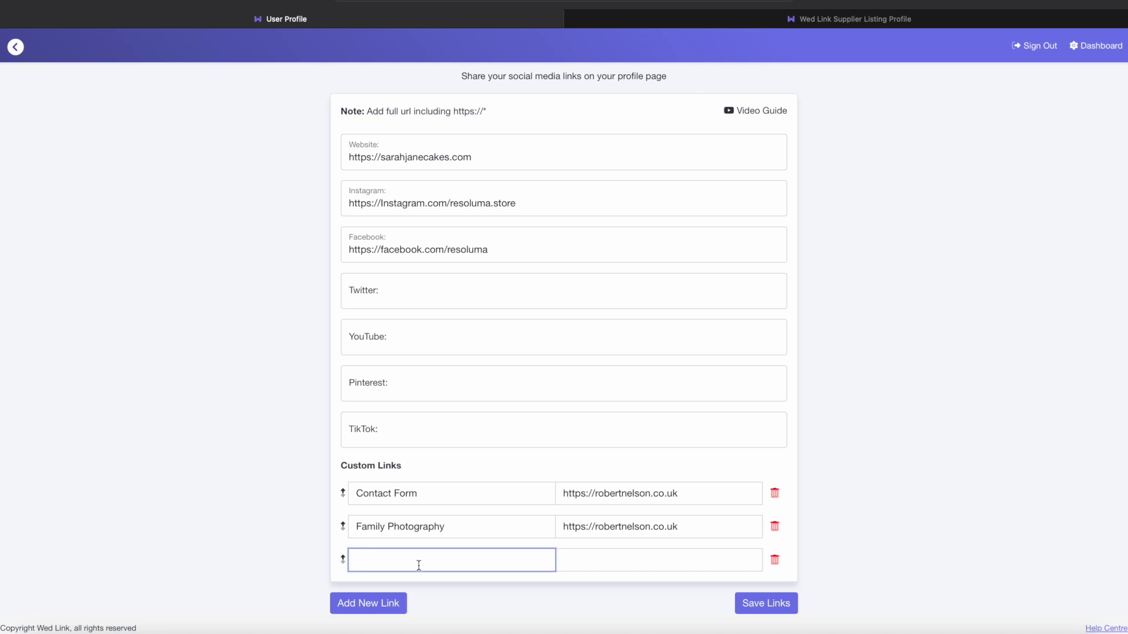
pyautogui.write('Headshots')
pyautogui.click(608, 559)
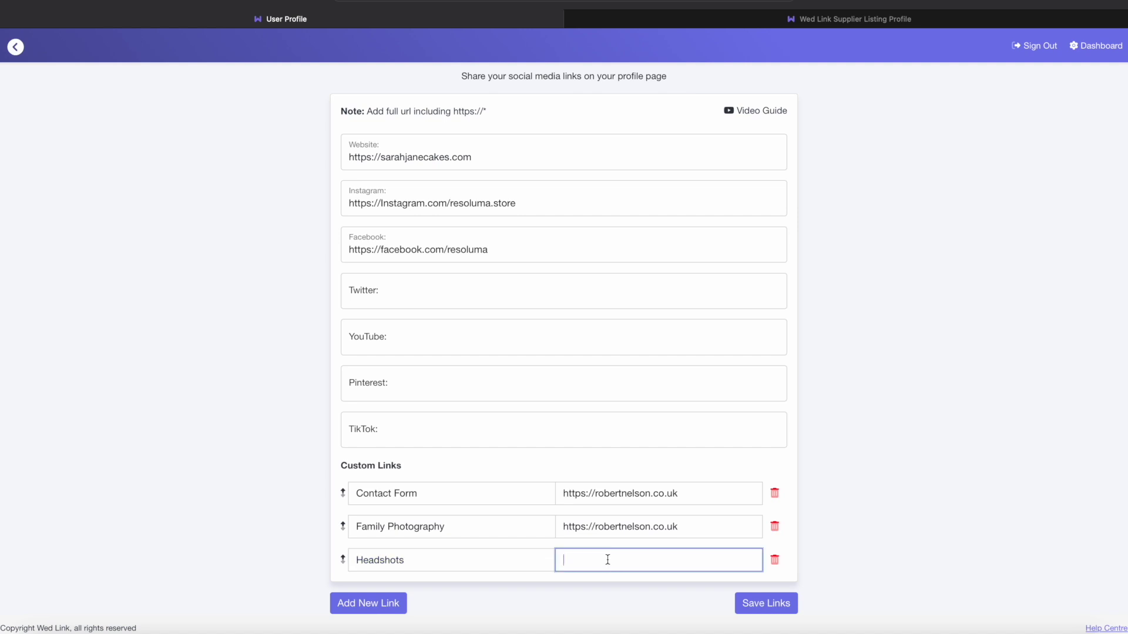
pyautogui.write('https://robertnelson.co.uk')
pyautogui.moveTo(596, 559); pyautogui.dragTo(559, 560)
# Review the Facebook and Contact Form URLs, save the profile links and dismiss the notice.
pyautogui.moveTo(504, 251); pyautogui.dragTo(348, 246)
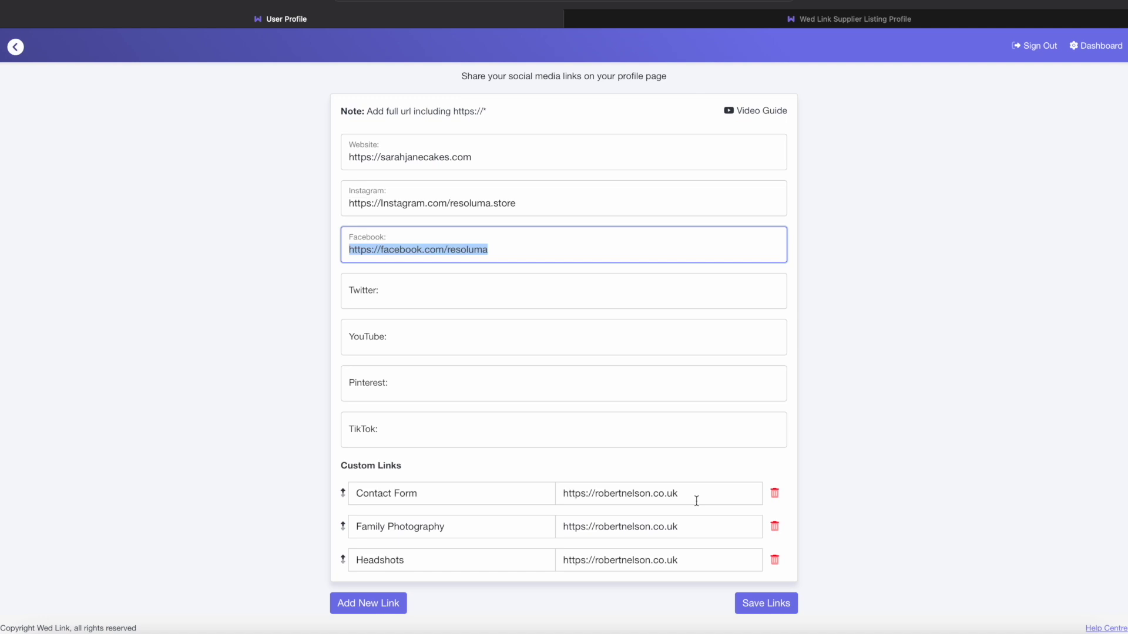
pyautogui.moveTo(685, 494); pyautogui.dragTo(554, 494)
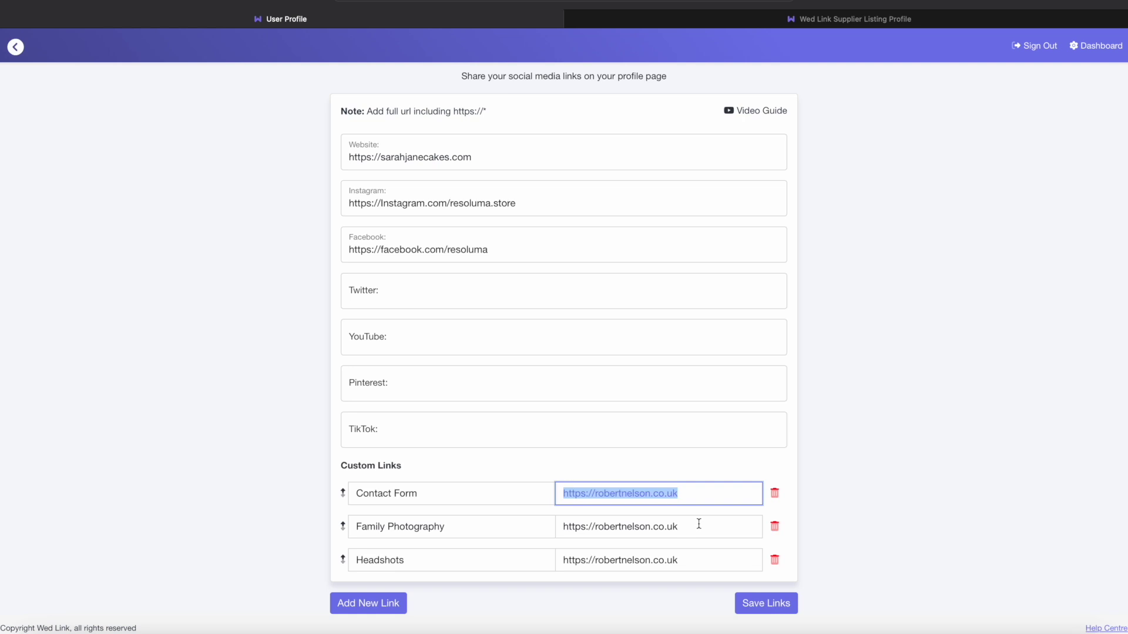
pyautogui.click(827, 375)
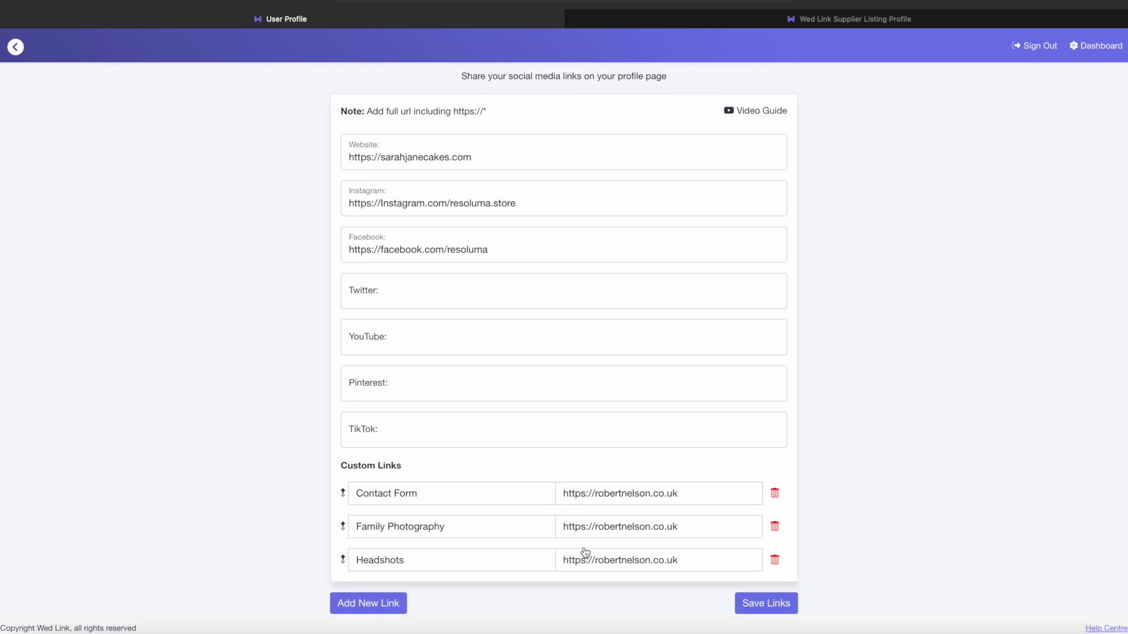
pyautogui.click(774, 606)
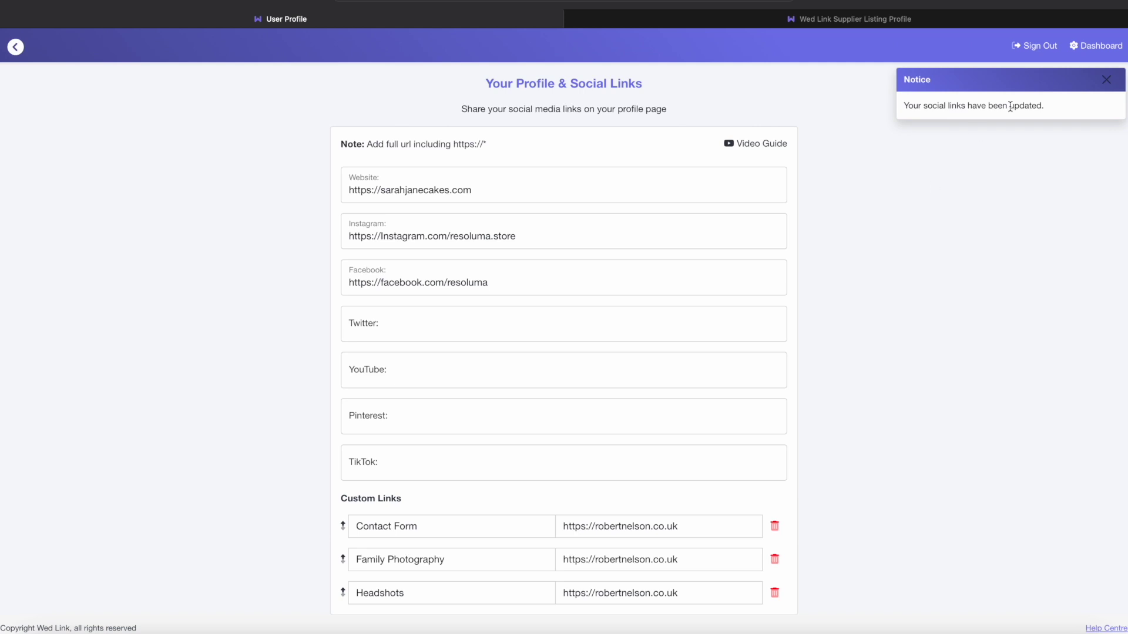
pyautogui.moveTo(1036, 106); pyautogui.dragTo(939, 106)
pyautogui.click(1107, 89)
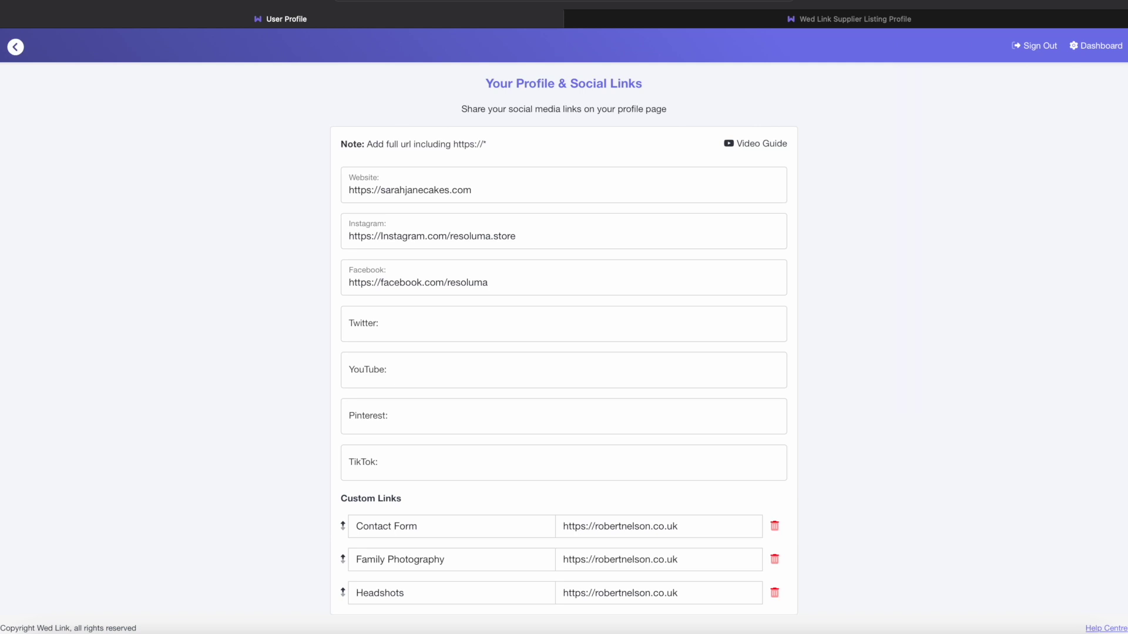
# Narrow the settings window to uncover the eCard and reload the card to check for the Headshots link.
pyautogui.click(1121, 126)
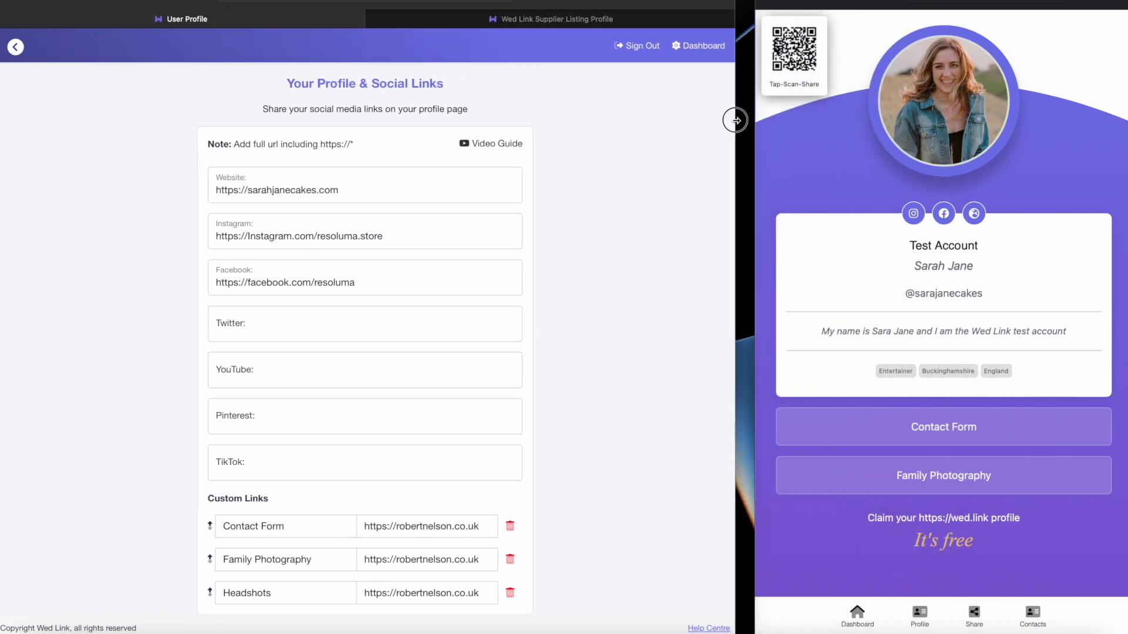
pyautogui.click(819, 147)
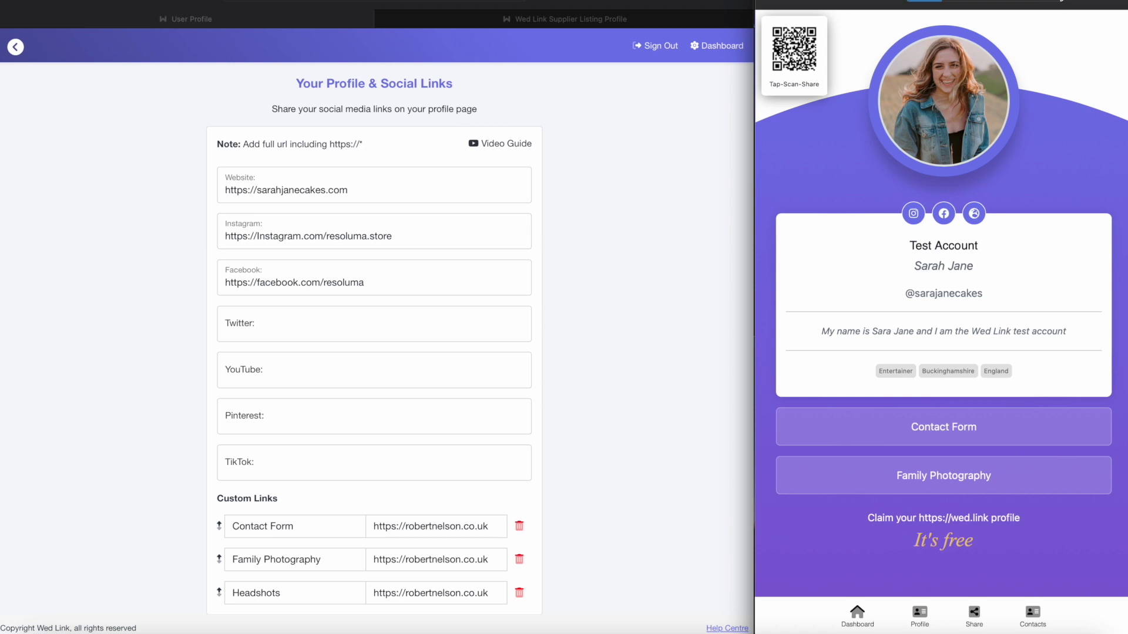
pyautogui.click(1056, 2)
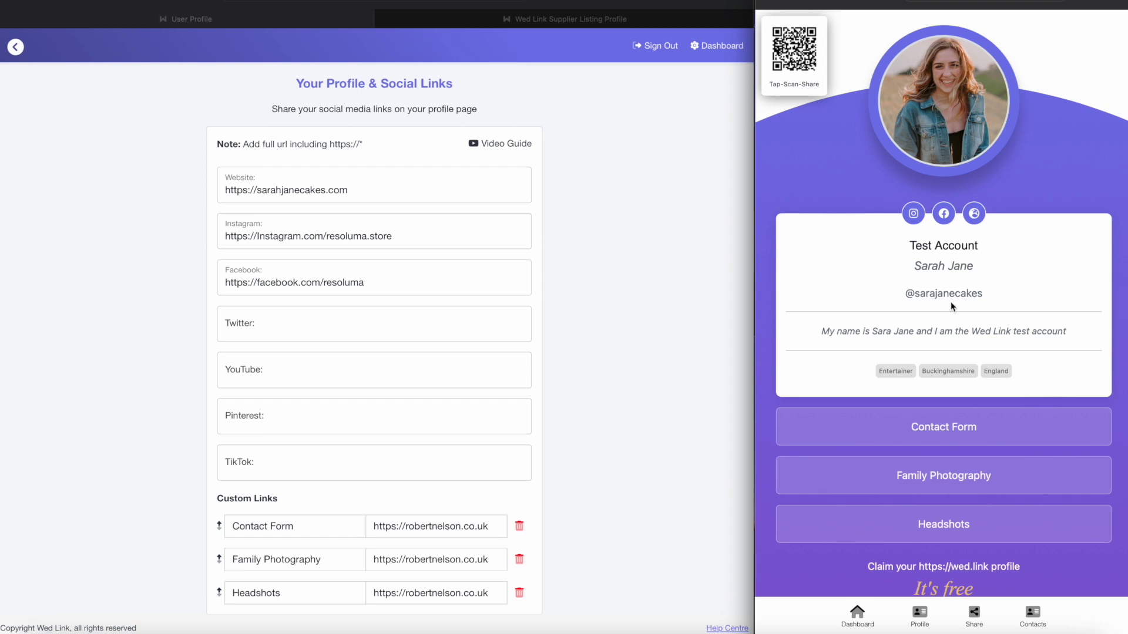
# Reorder the custom links to Family Photography, Headshots, Contact Form, and save the links.
pyautogui.click(627, 258)
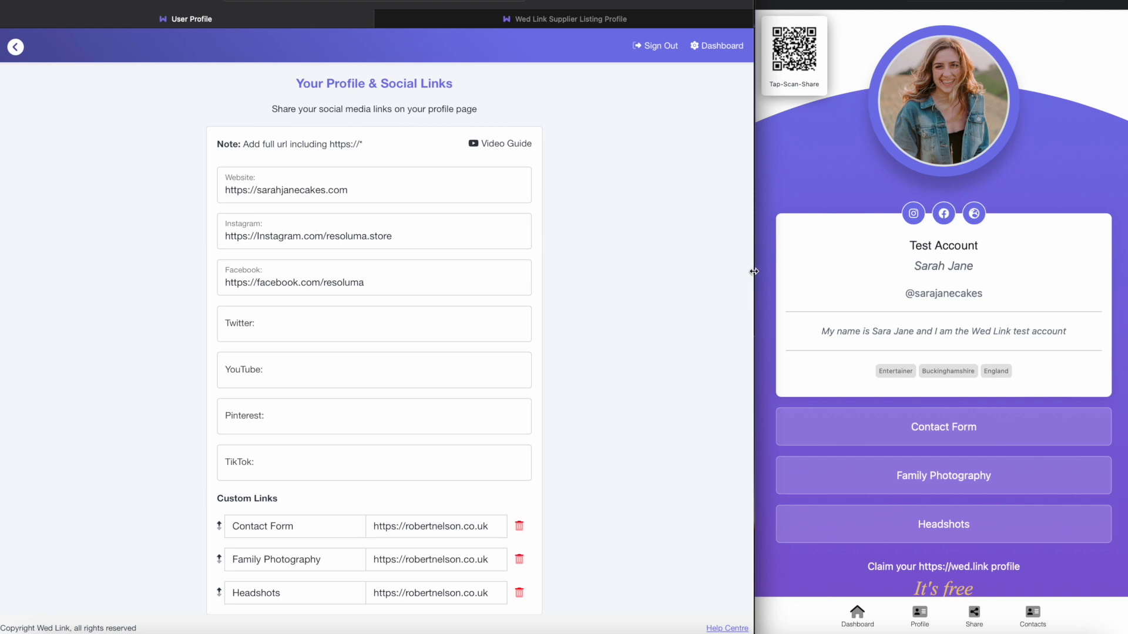
pyautogui.moveTo(755, 270); pyautogui.dragTo(1123, 210)
pyautogui.scroll(-2, 635, 262)
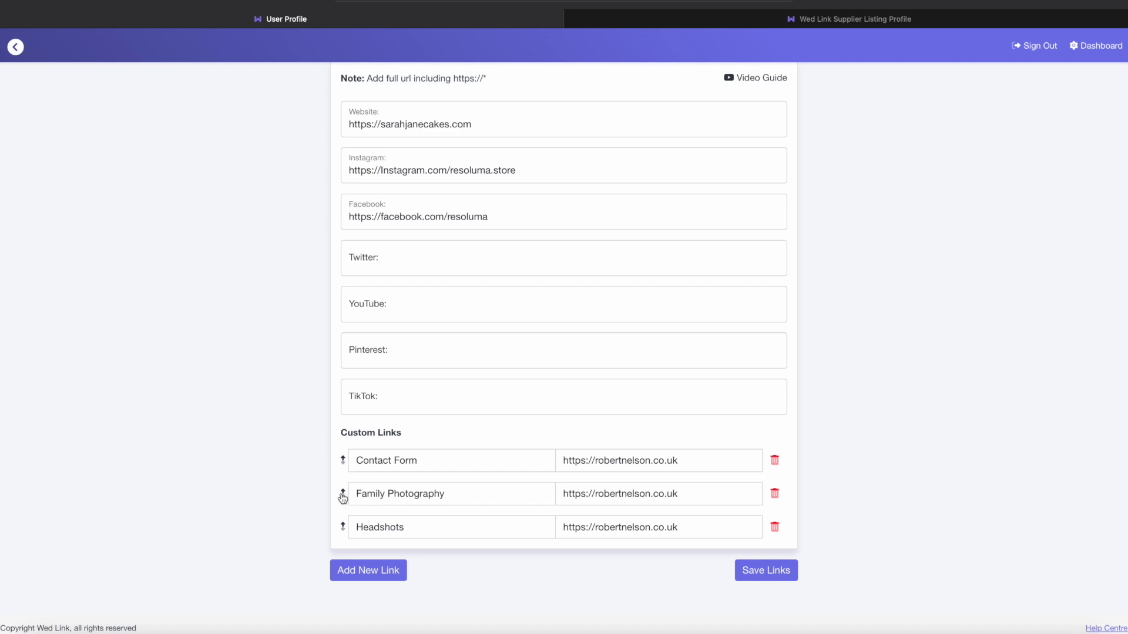
pyautogui.moveTo(345, 496); pyautogui.dragTo(351, 451)
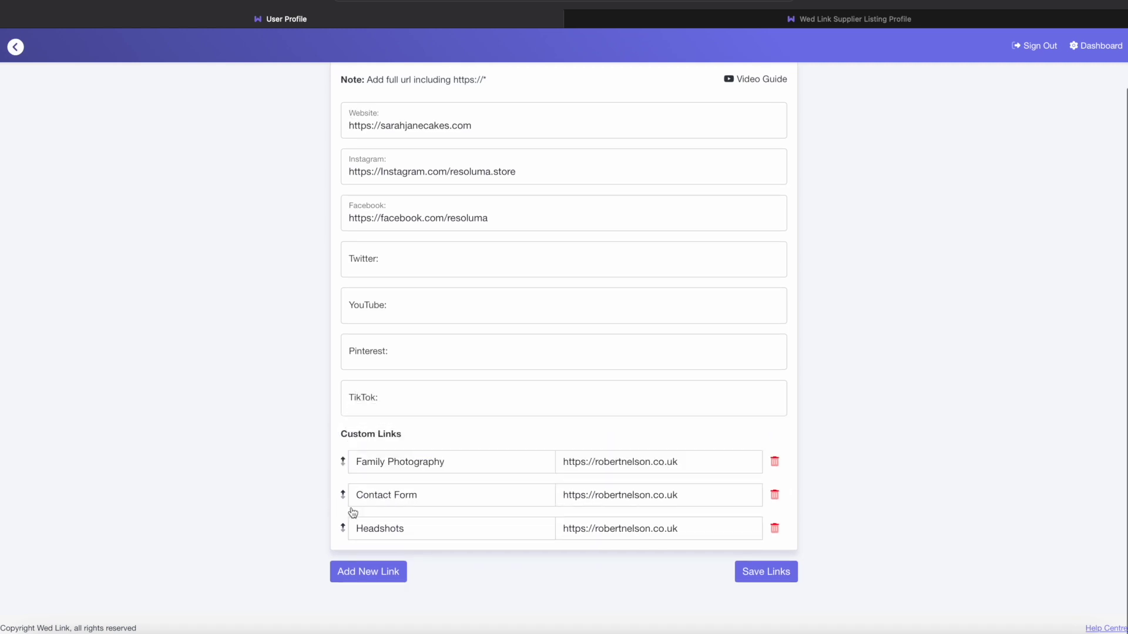
pyautogui.moveTo(343, 528); pyautogui.dragTo(345, 495)
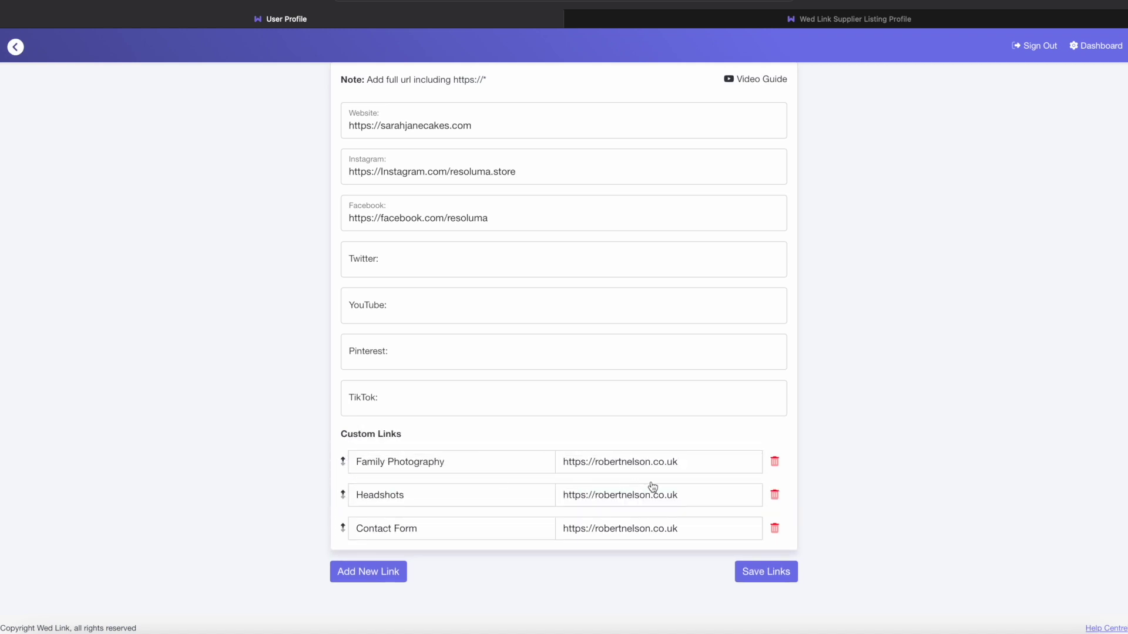
pyautogui.click(760, 578)
pyautogui.scroll(-2, 846, 294)
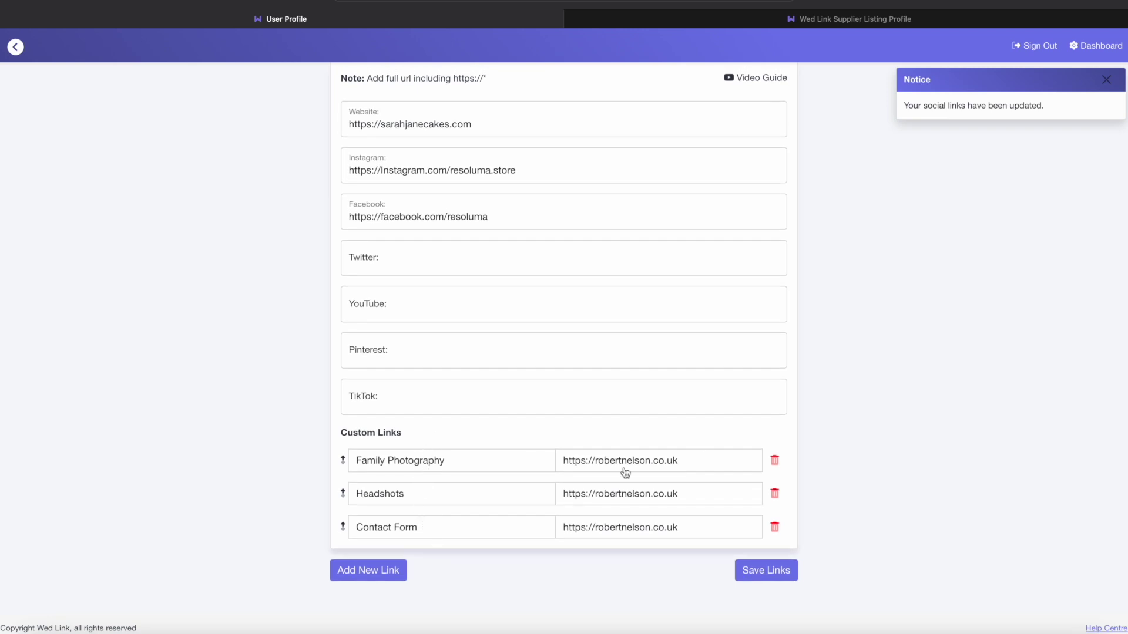
pyautogui.click(1107, 80)
# Uncover the eCard beside the settings window and reload it to check the order of its link buttons.
pyautogui.hscroll(5, 1114, 76)
pyautogui.moveTo(1055, 129); pyautogui.dragTo(744, 122)
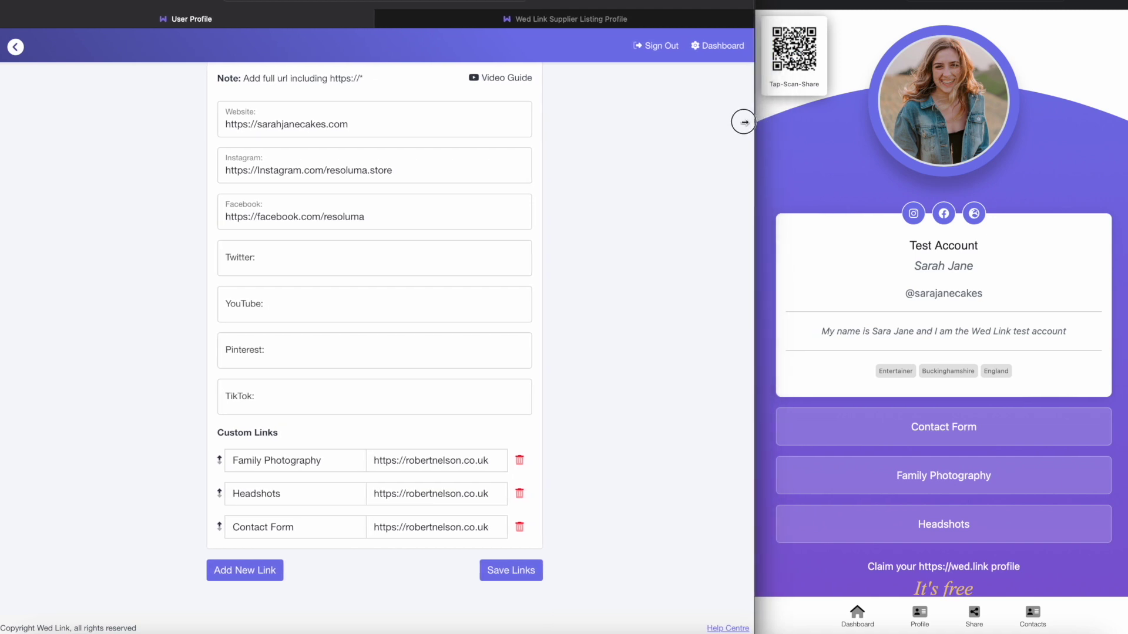
pyautogui.click(1064, 0)
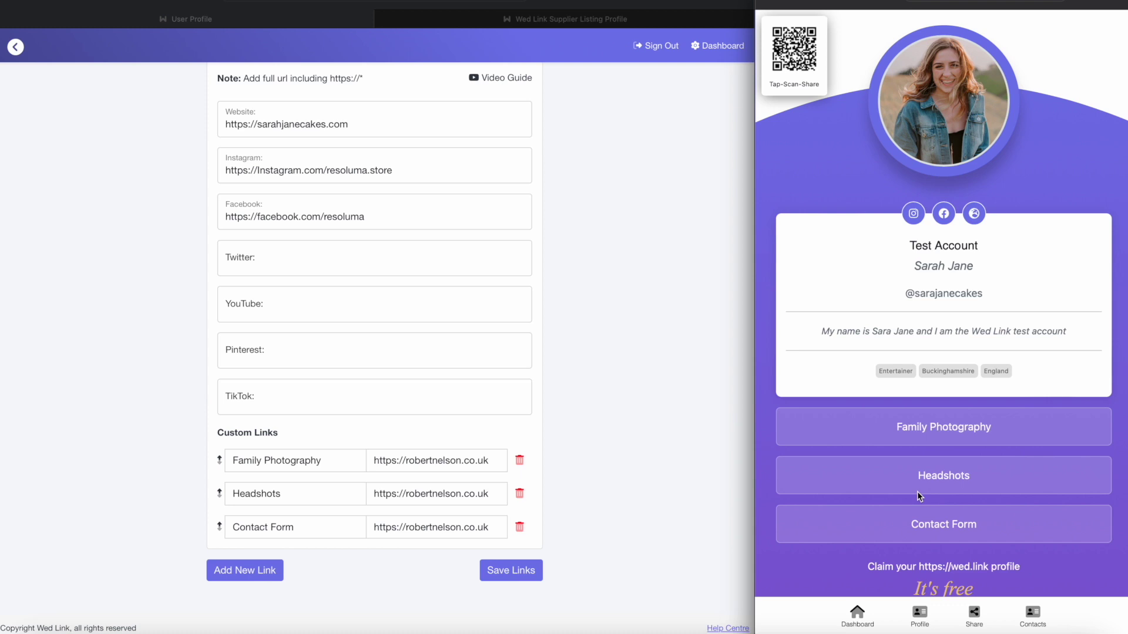
# Delete all the custom links, save the profile links and dismiss the notice.
pyautogui.click(599, 322)
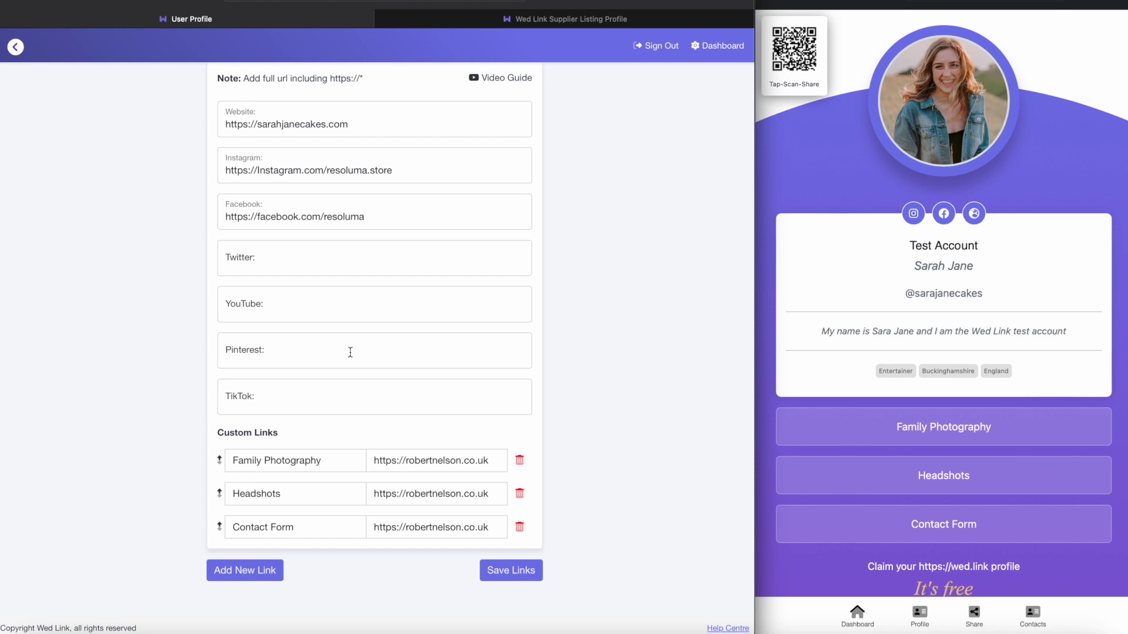
pyautogui.click(520, 528)
pyautogui.click(520, 493)
pyautogui.click(520, 526)
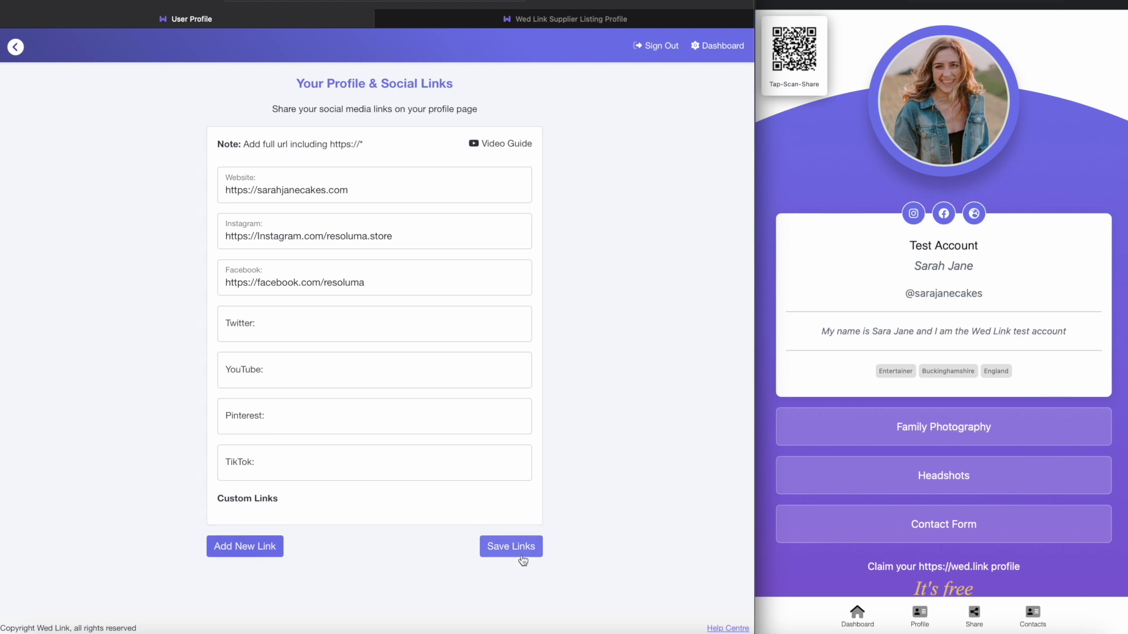
pyautogui.click(522, 557)
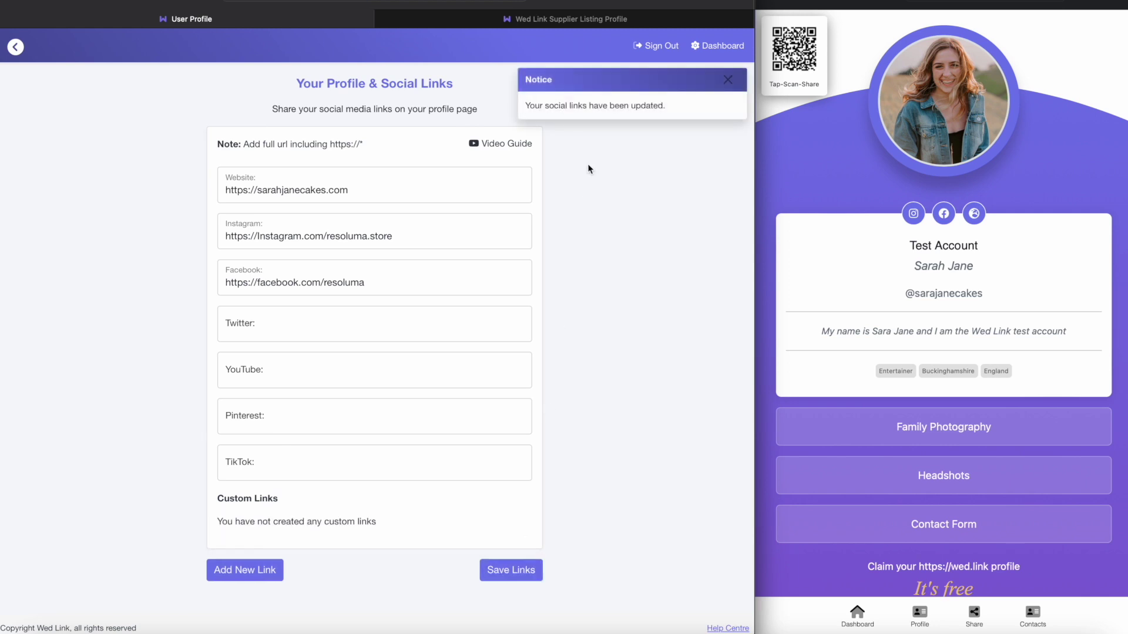
pyautogui.click(728, 82)
# Reload the eCard to check its link buttons against the emptied custom links list.
pyautogui.click(838, 129)
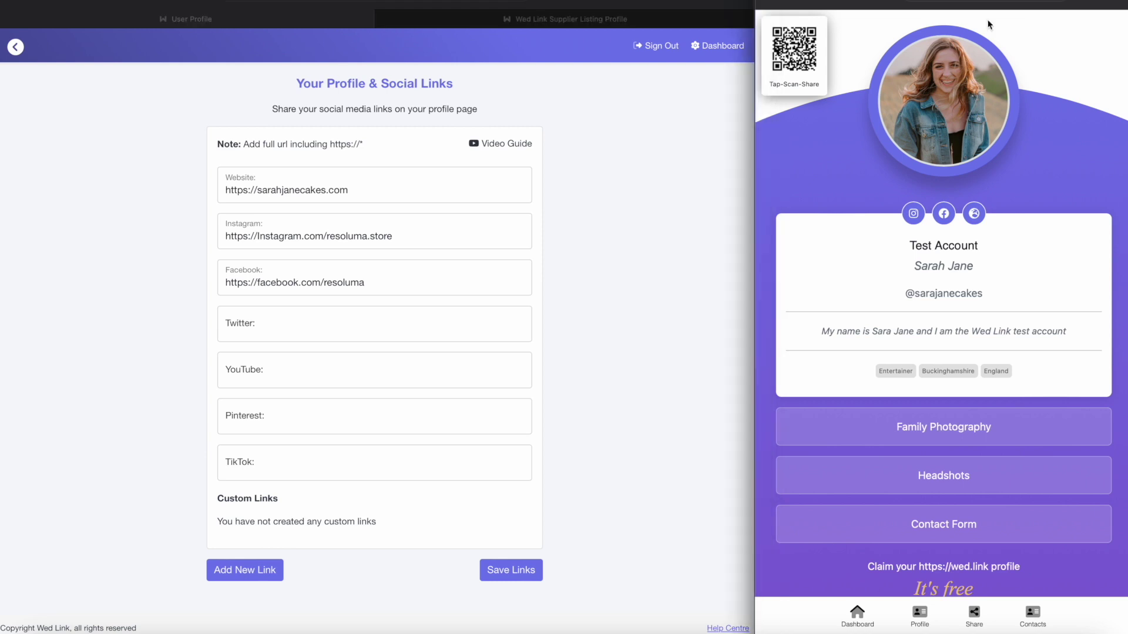
pyautogui.click(1063, 2)
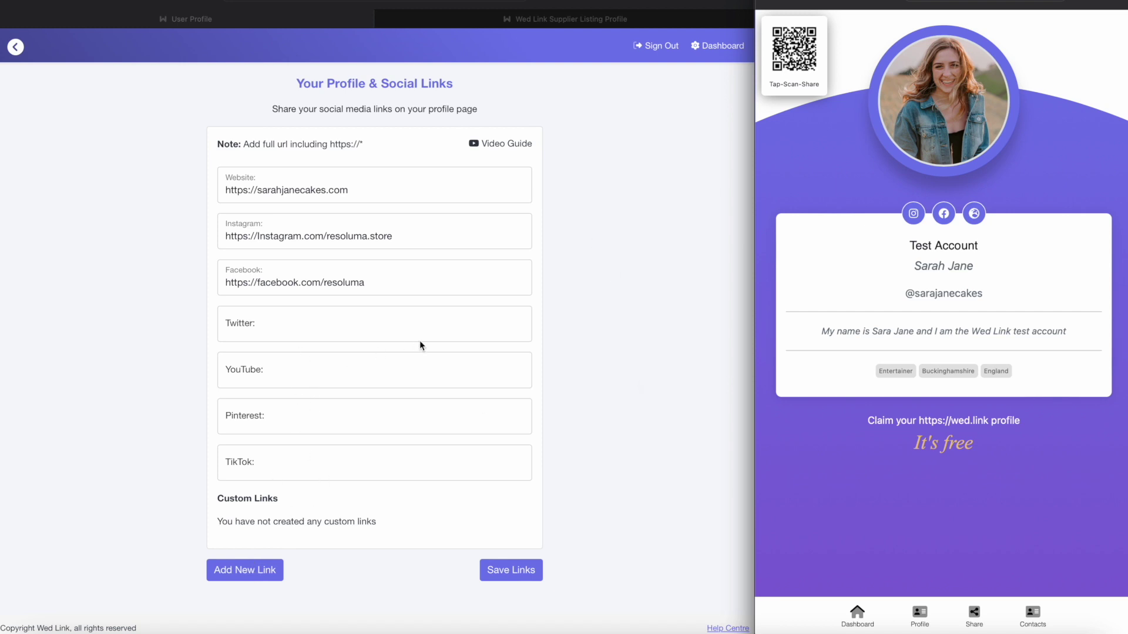
# Add a blank custom link row to the profile links and return to the dashboard without saving.
pyautogui.click(632, 335)
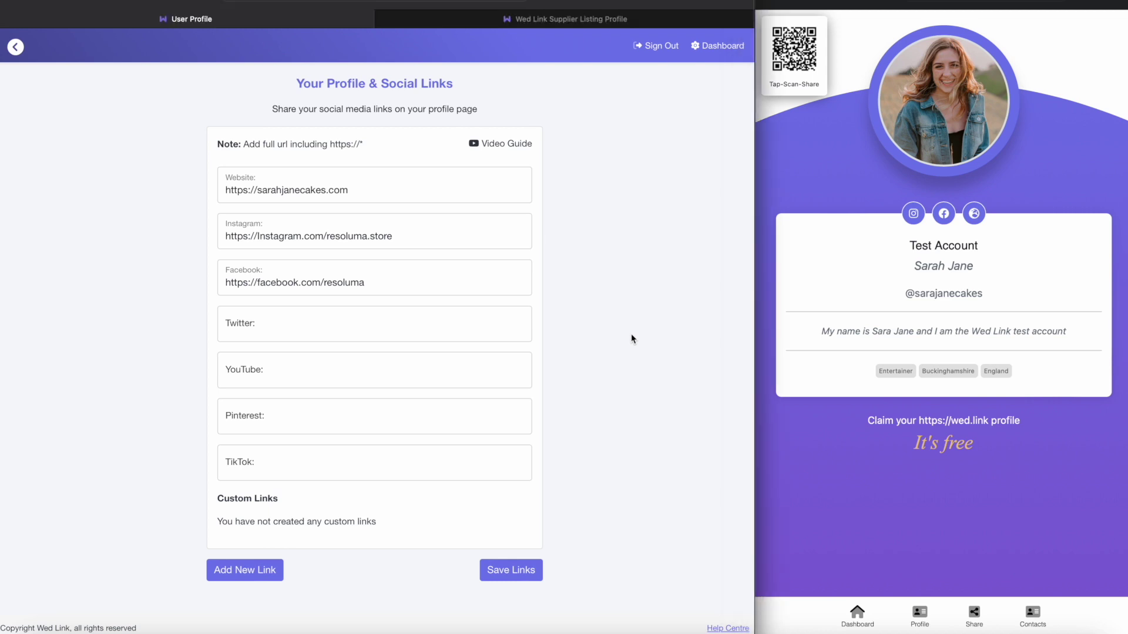
pyautogui.click(262, 565)
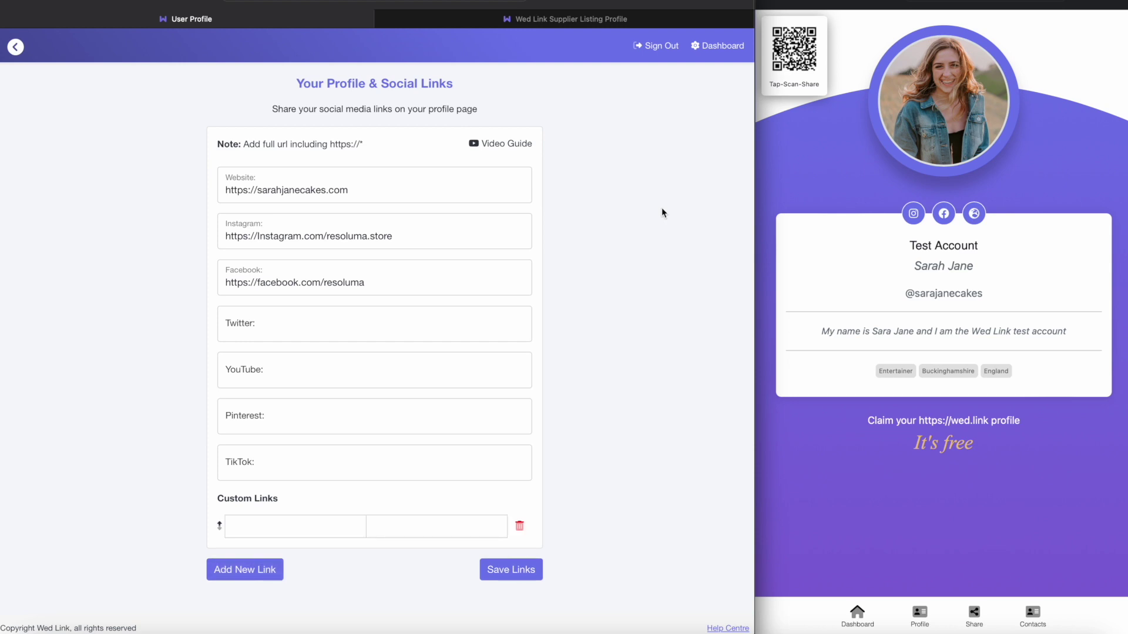
pyautogui.click(707, 51)
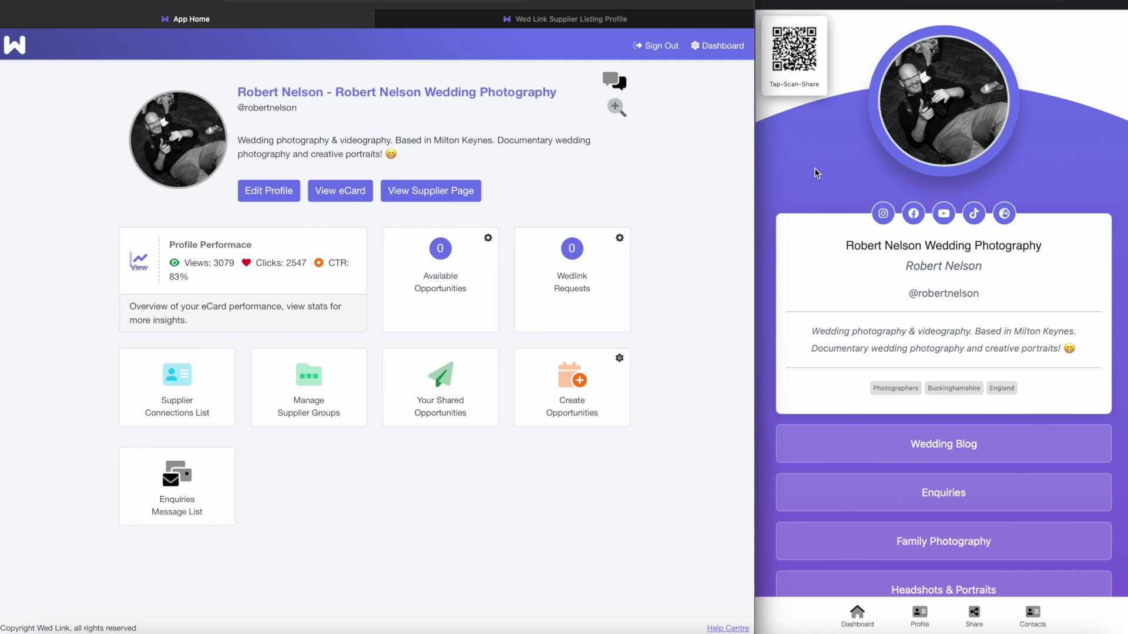
# Look through the custom link buttons on the wedding photographer's eCard.
pyautogui.click(847, 168)
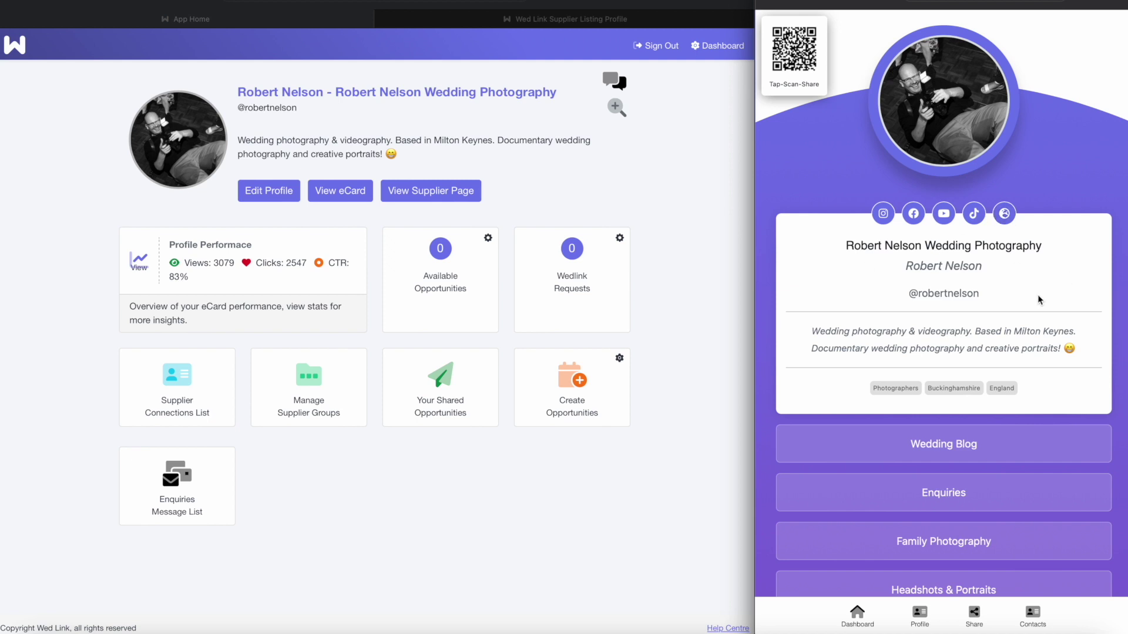
pyautogui.scroll(-2, 1027, 248)
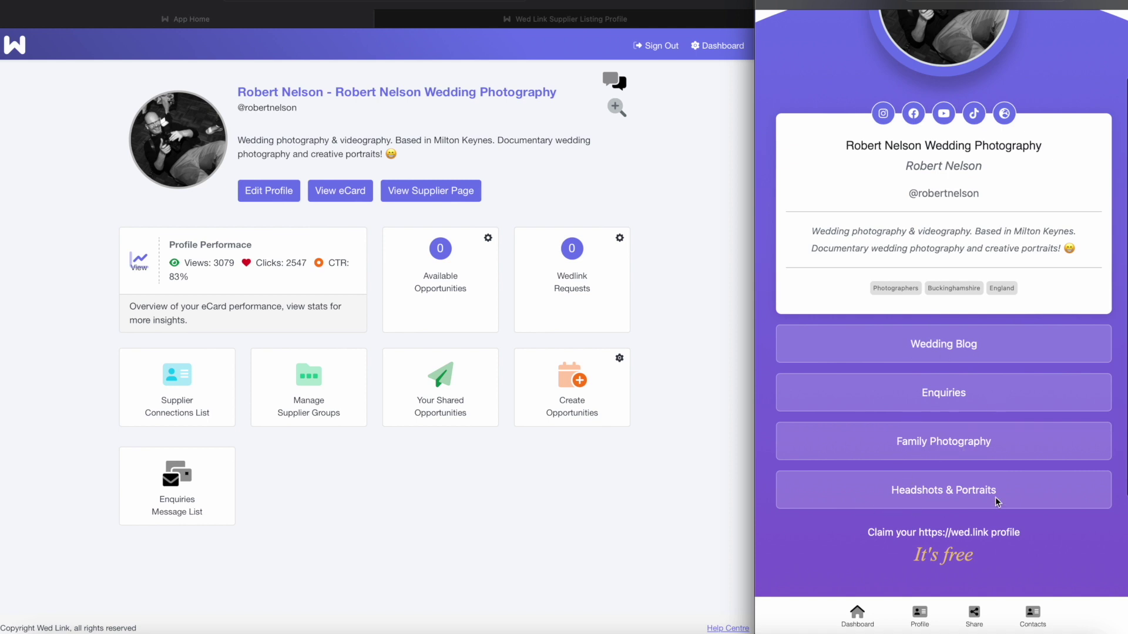
pyautogui.scroll(1, 997, 373)
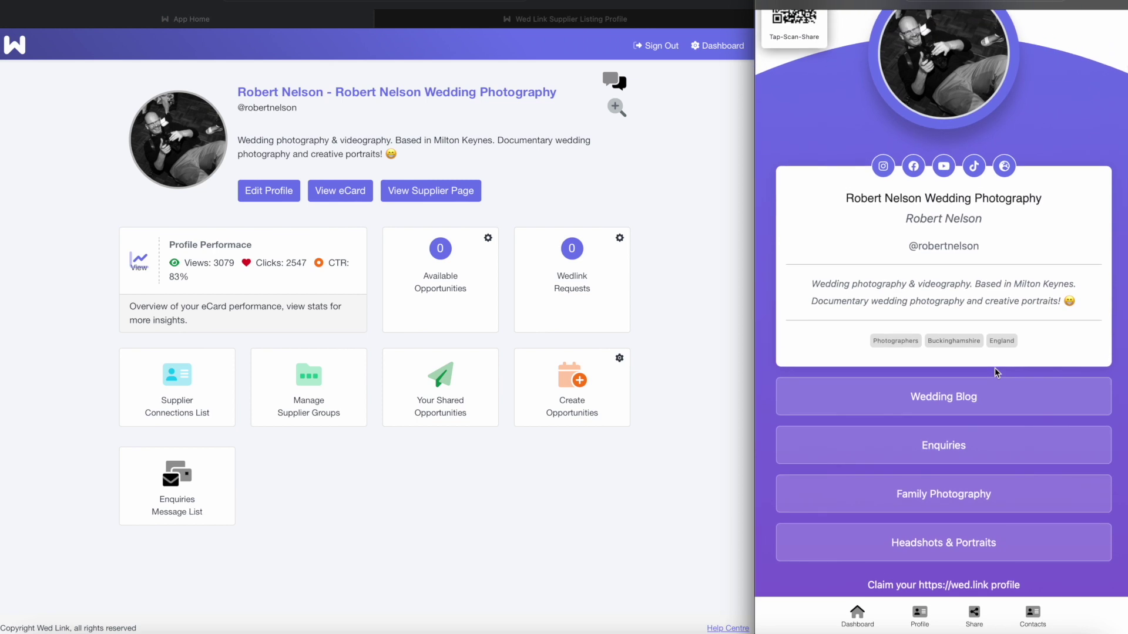
# Open the profile performance analytics from the dashboard and review the click statistics down to the individual custom links.
pyautogui.click(690, 233)
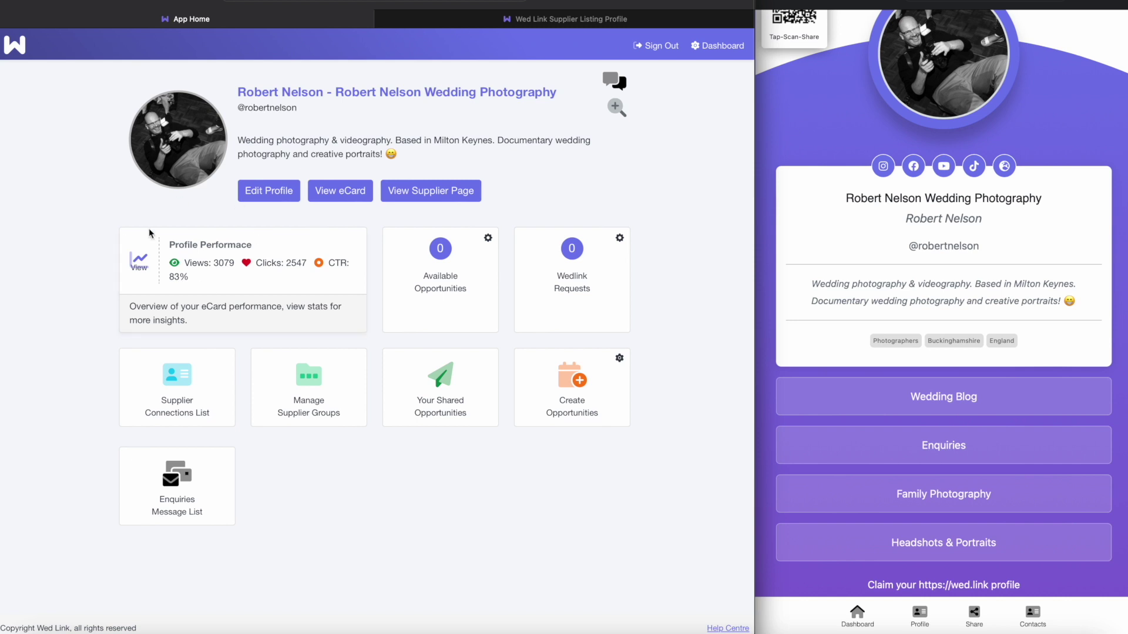
pyautogui.click(141, 269)
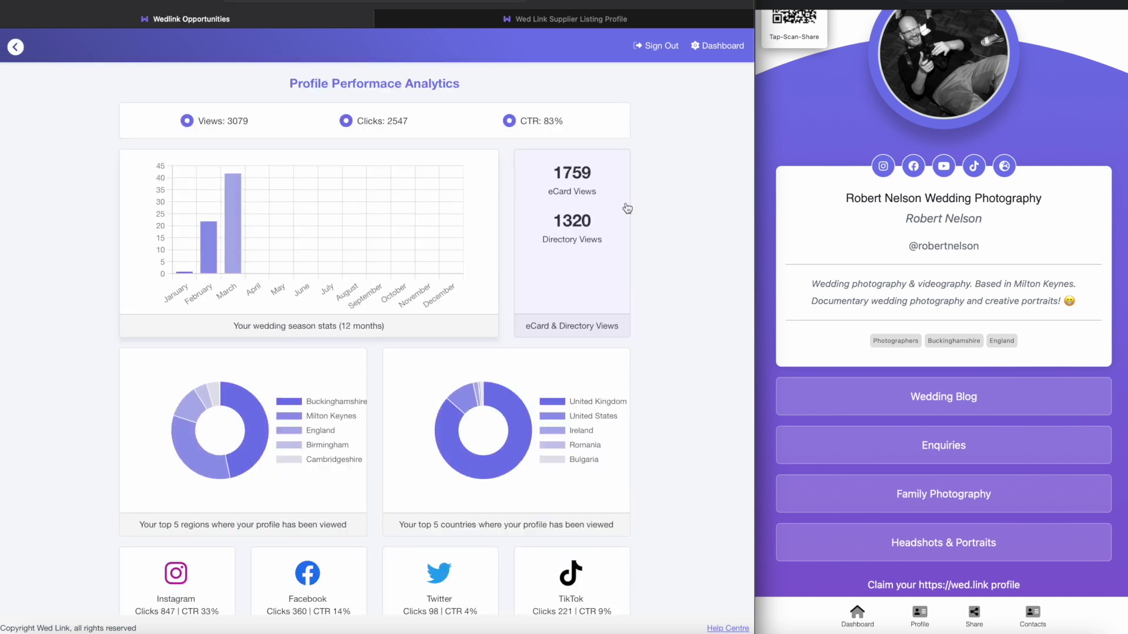
pyautogui.scroll(-5, 696, 219)
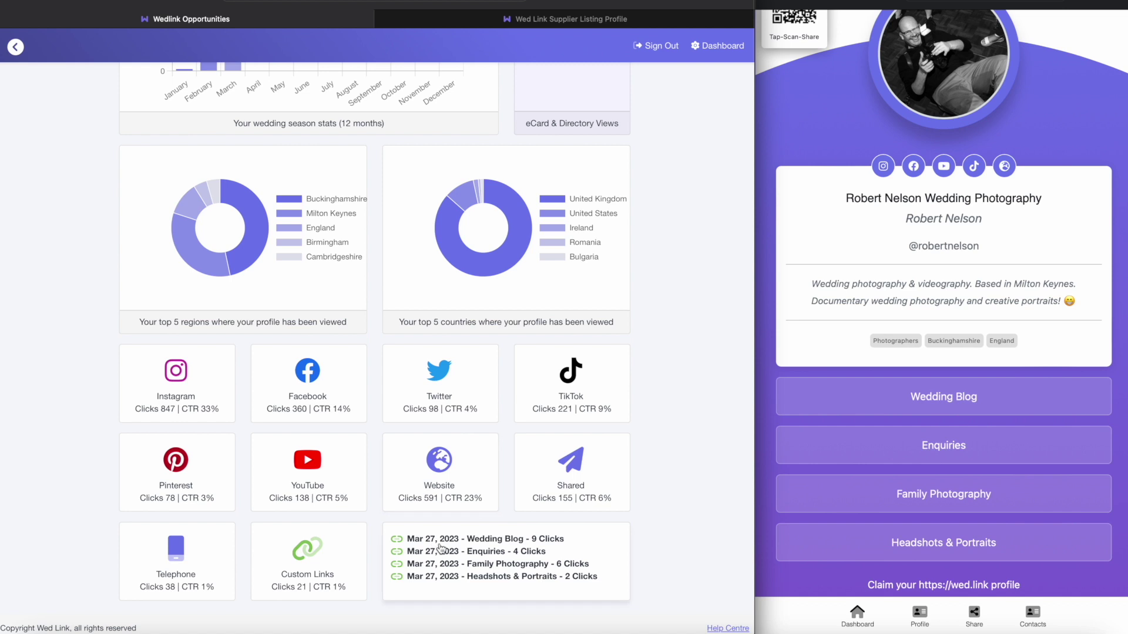
pyautogui.scroll(-2, 489, 558)
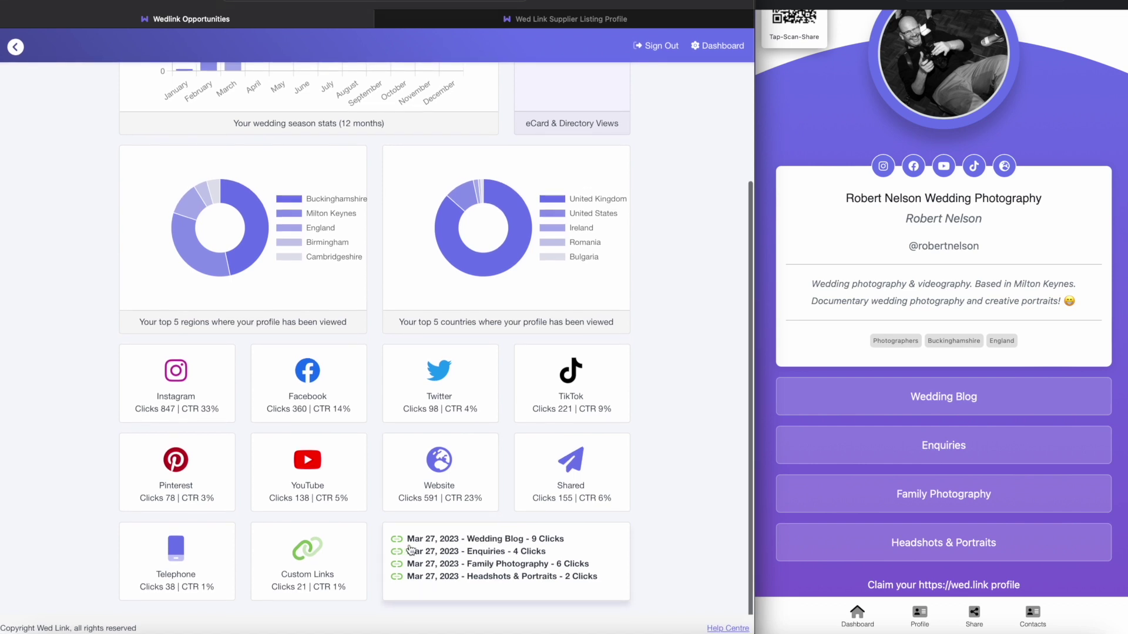